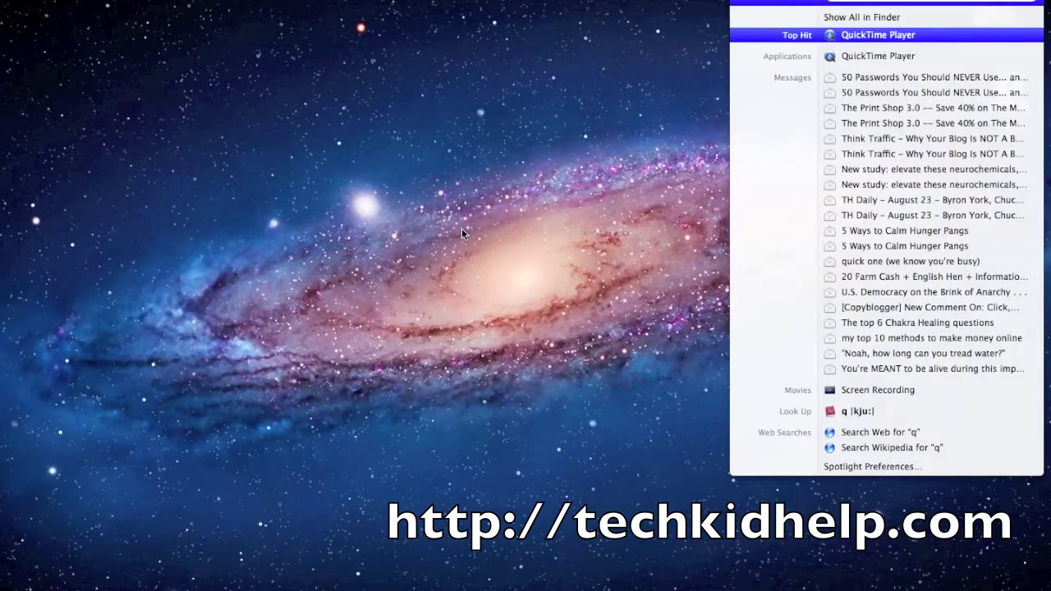
Step: Launch System Preferences through a Spotlight search for 'system', then go to Universal Access and switch Zoom on
text(syste)
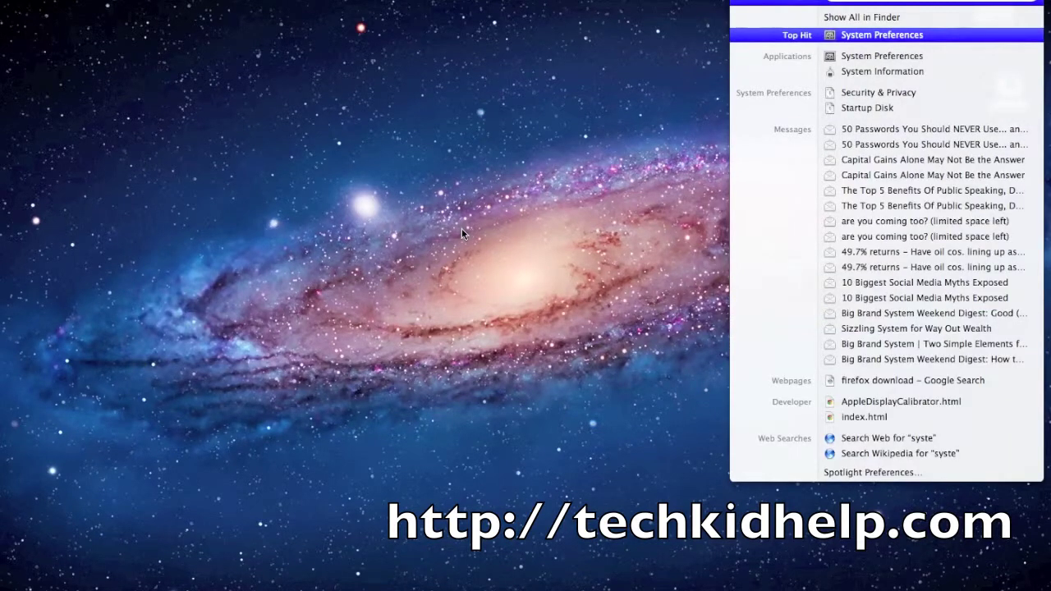
text(m)
key(Return)
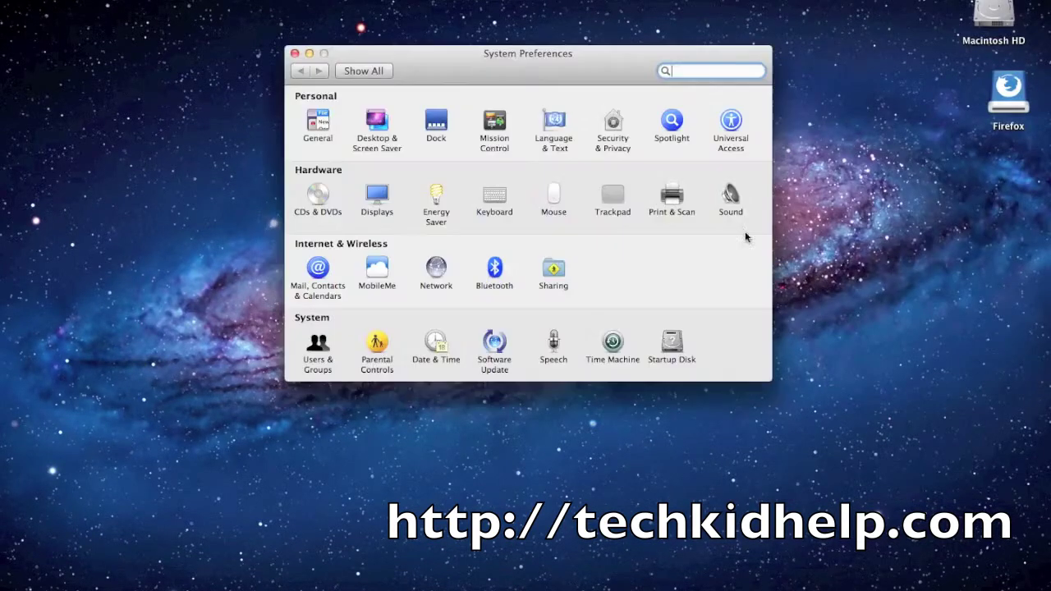
click(731, 141)
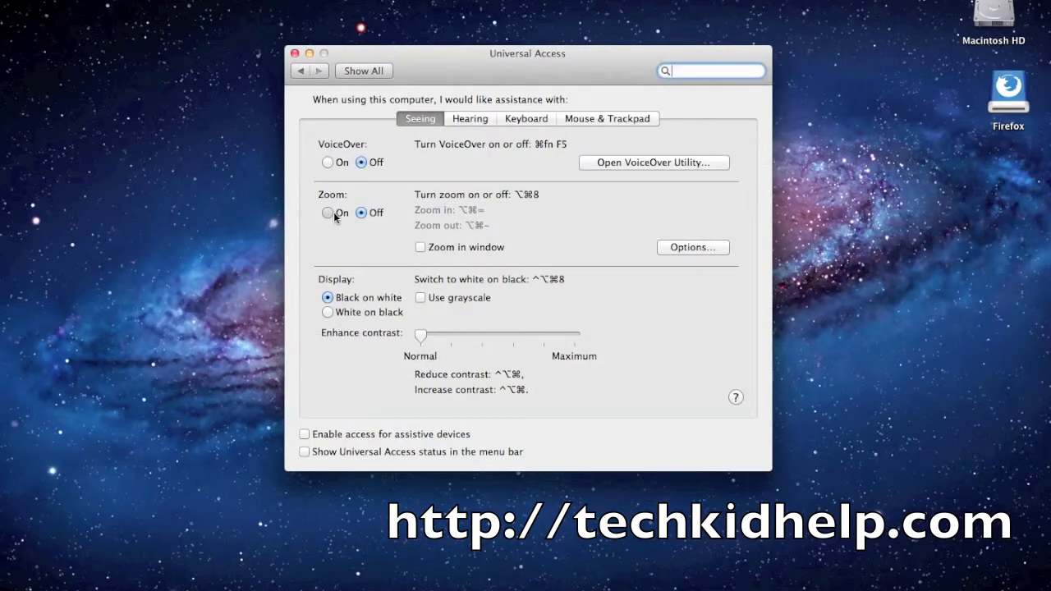
click(333, 212)
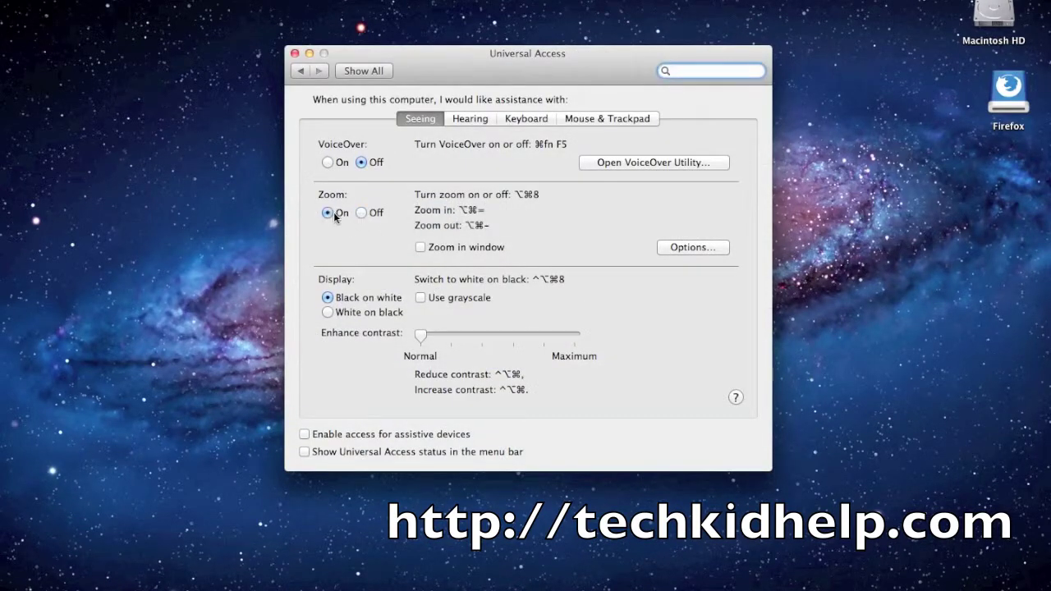
Step: Try the 'Zoom in window' lens on and off several times, leaving it unchecked
click(452, 246)
click(448, 249)
click(448, 249)
click(448, 249)
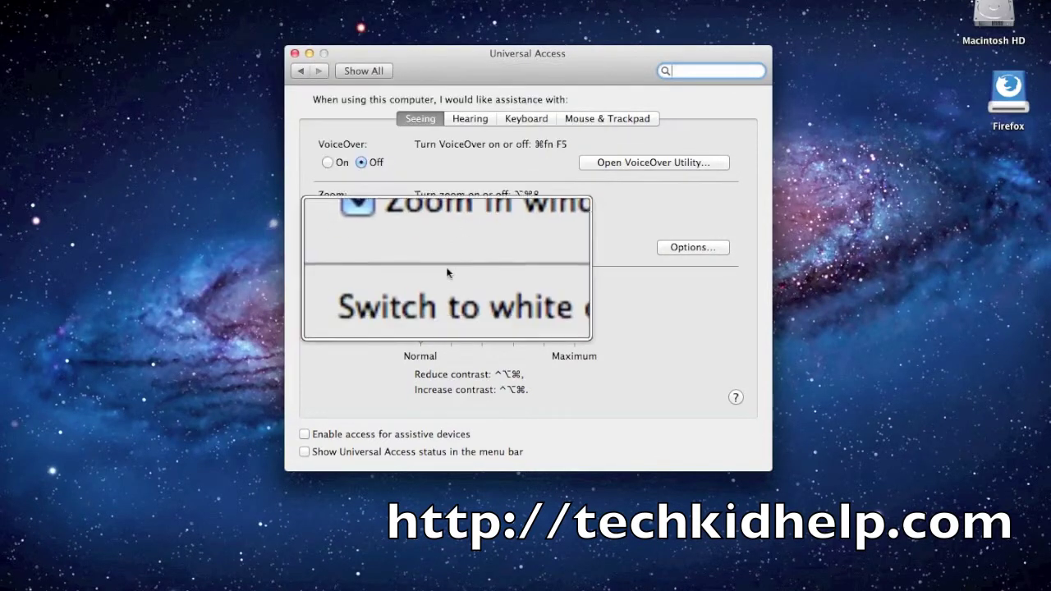
click(421, 247)
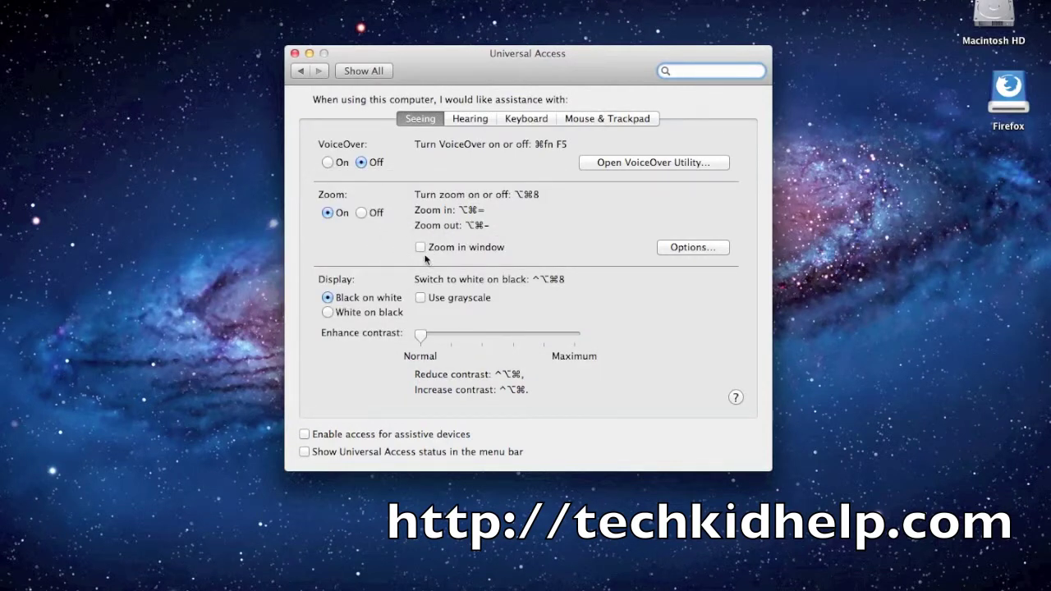
click(420, 247)
click(423, 248)
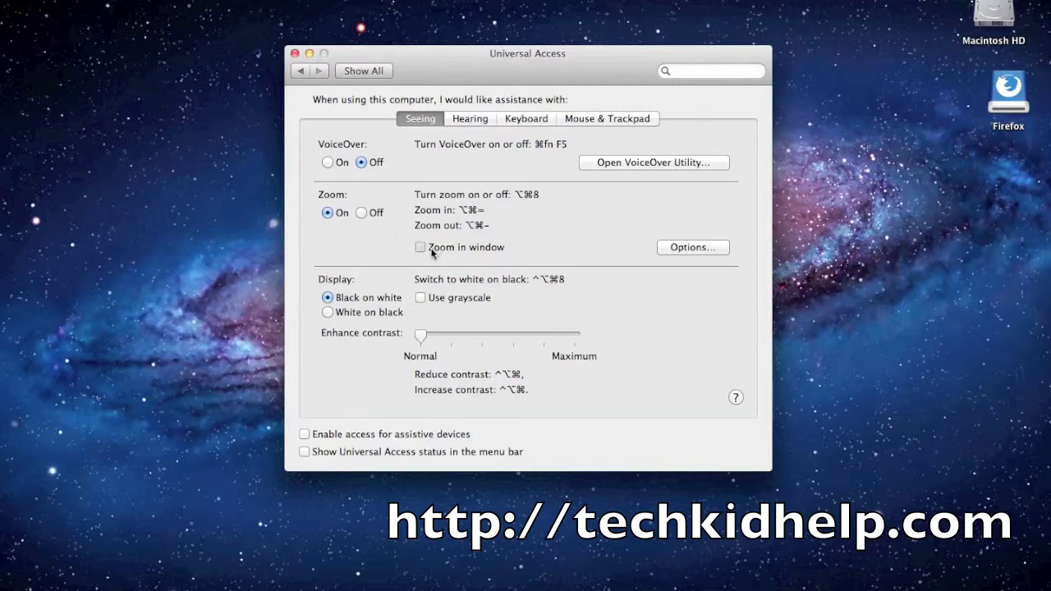
click(432, 249)
click(432, 249)
click(432, 255)
click(432, 255)
Step: Return to Show All, back out of the Mouse pane, and open the Trackpad pane
click(301, 72)
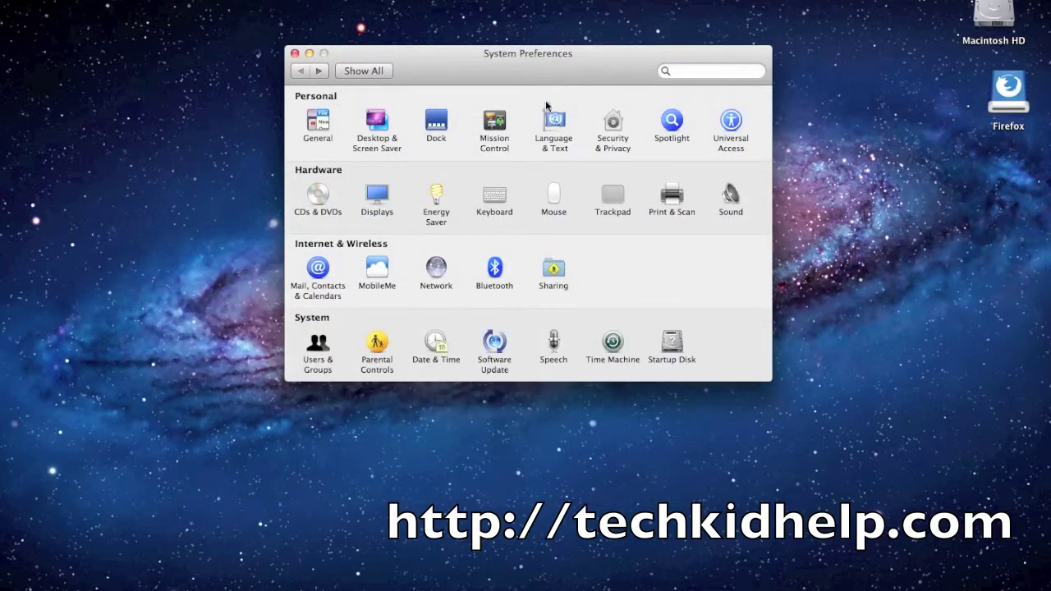
click(553, 195)
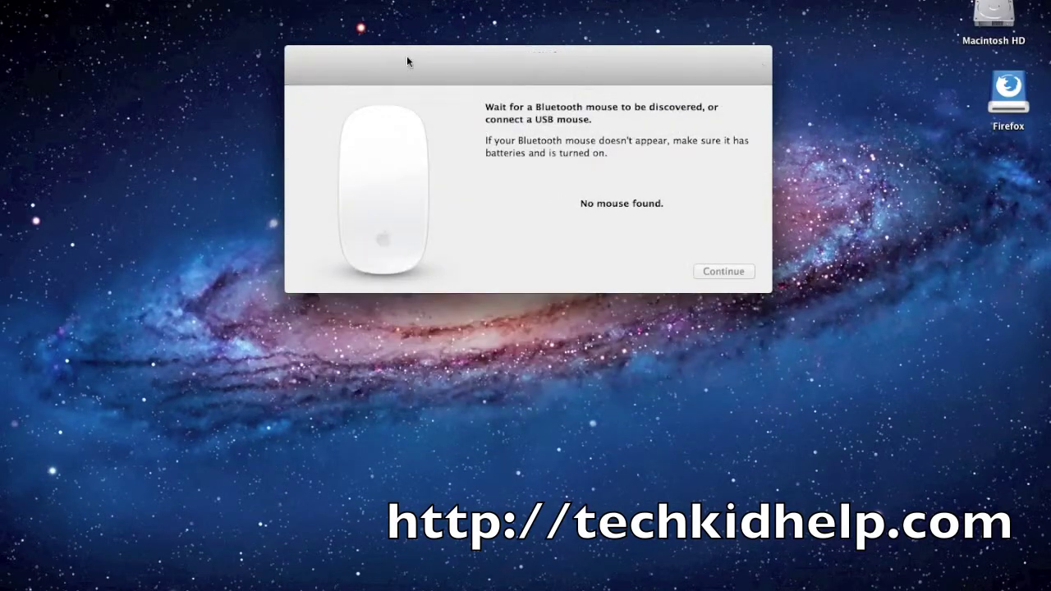
click(296, 71)
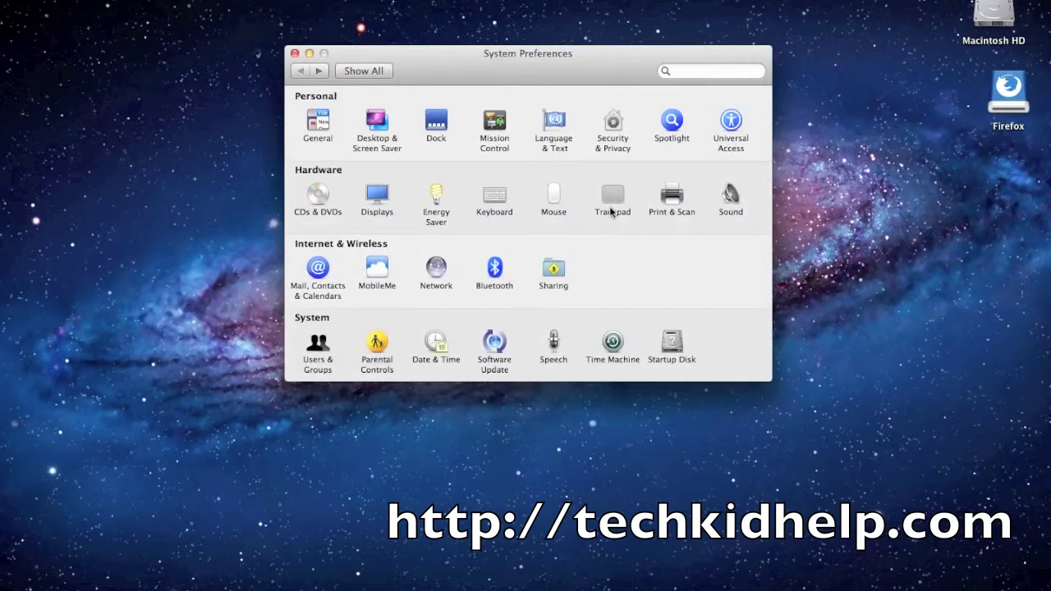
click(610, 204)
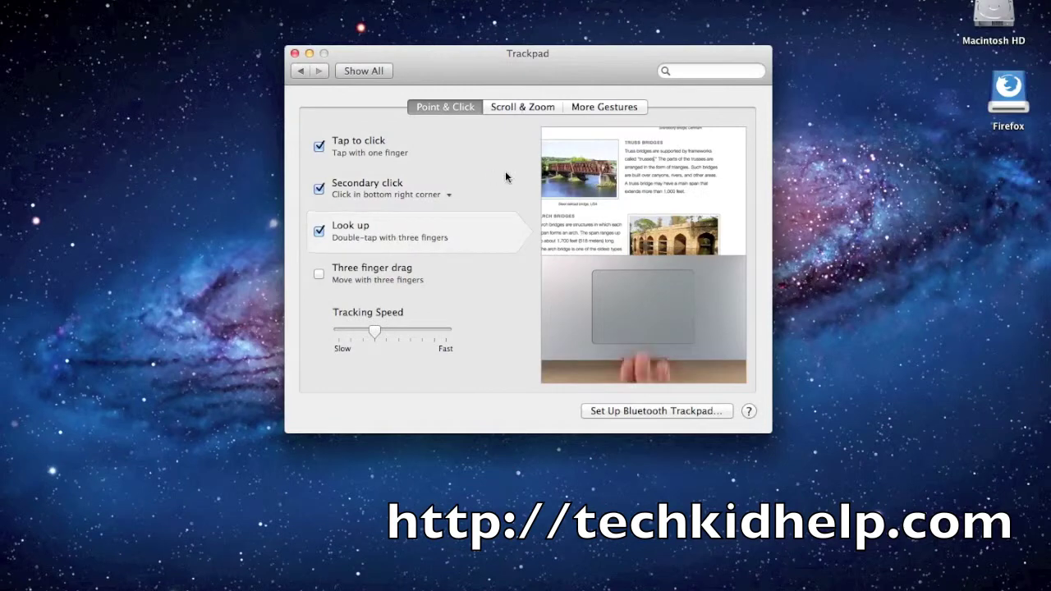
Step: Review the Trackpad Scroll & Zoom gestures, all enabled, then return to Show All
click(517, 109)
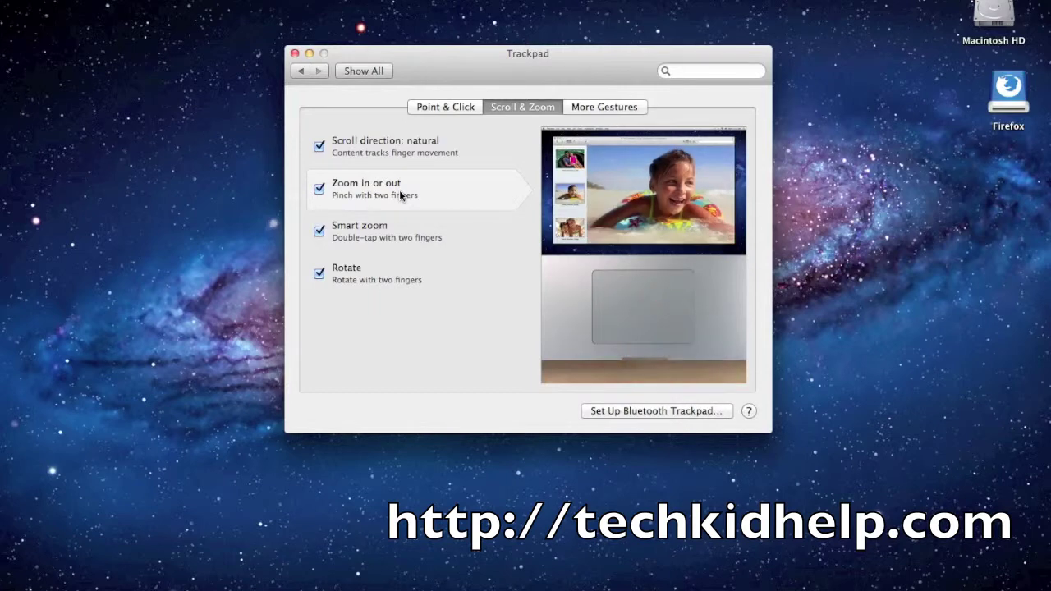
click(303, 72)
Step: Reopen the Universal Access pane from the System Preferences overview
click(731, 122)
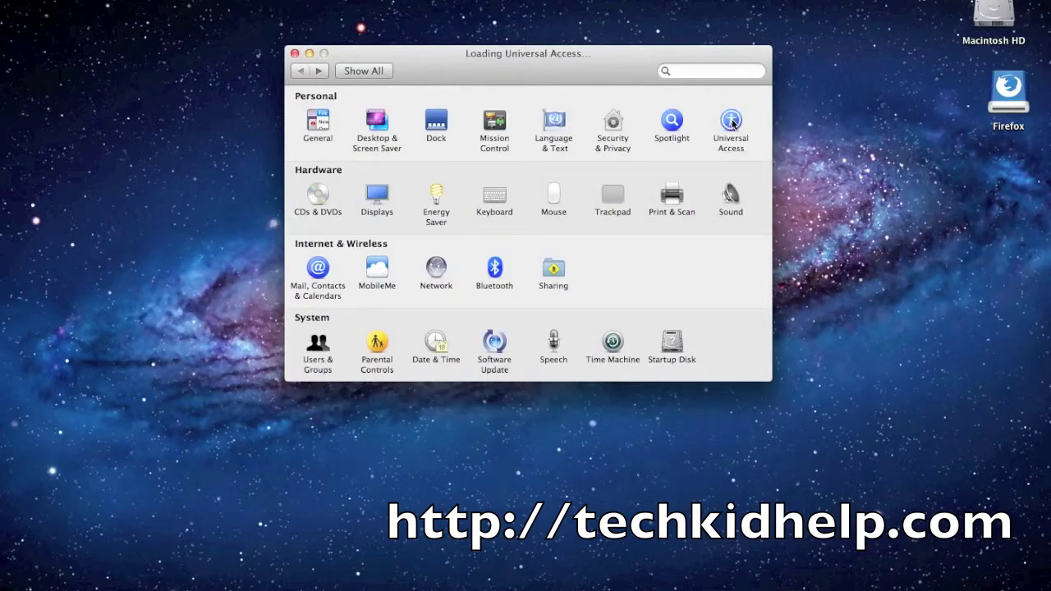